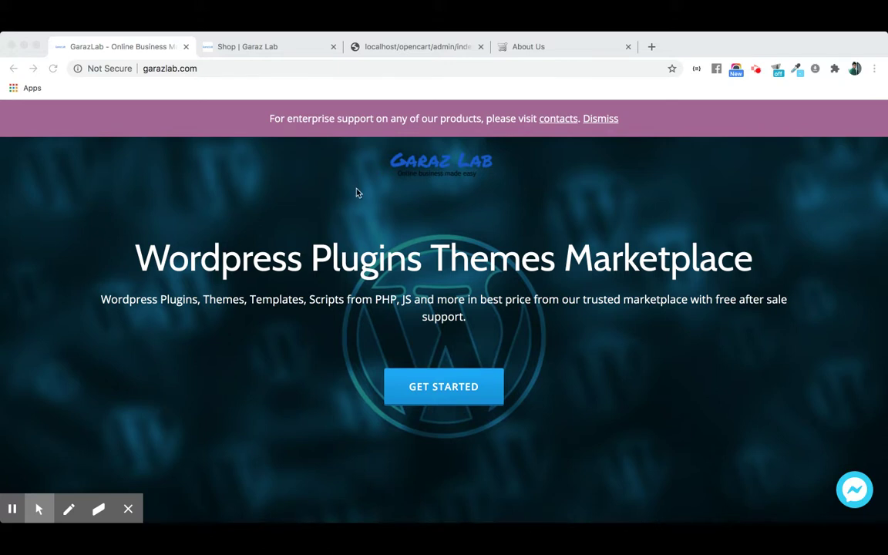
Open the Opencart Page Builder Extension product page from the GarazLab Shop and read down its features
{"action": "left_click", "coordinate": [263, 52]}
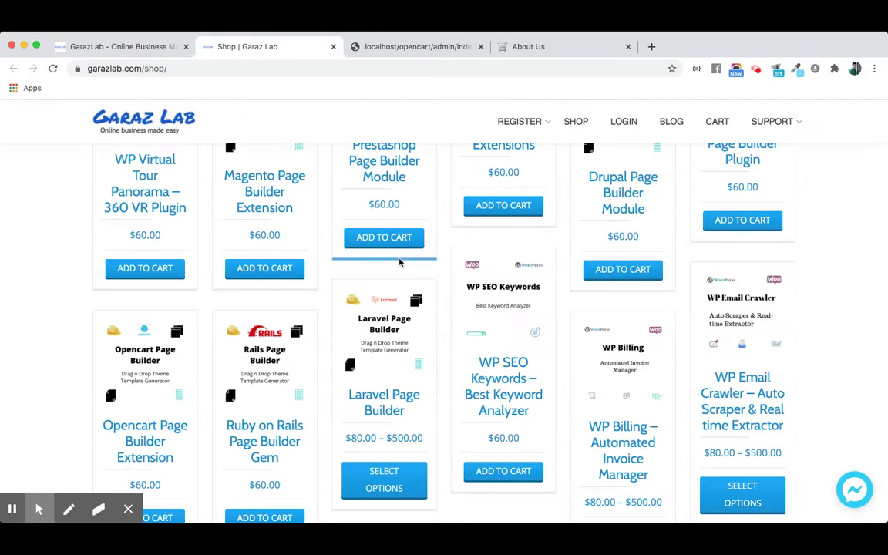
{"action": "left_click", "coordinate": [131, 439]}
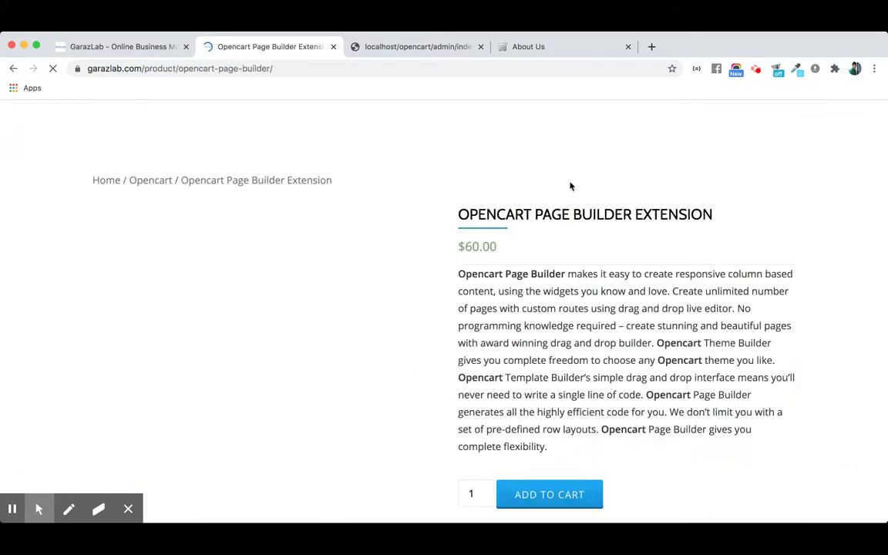
{"action": "scroll", "coordinate": [545, 320], "scroll_direction": "down", "scroll_amount": 2}
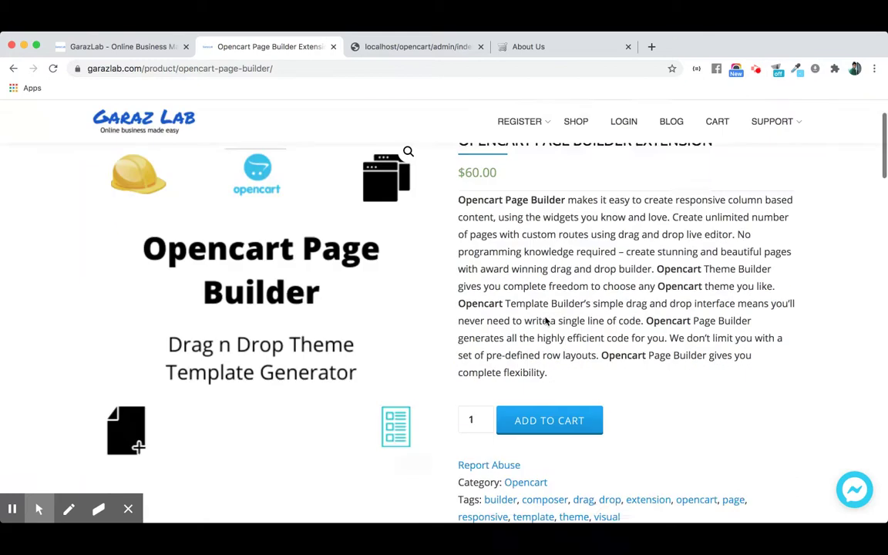
{"action": "scroll", "coordinate": [545, 320], "scroll_direction": "down", "scroll_amount": 3}
{"action": "scroll", "coordinate": [545, 321], "scroll_direction": "down", "scroll_amount": 3}
{"action": "scroll", "coordinate": [545, 321], "scroll_direction": "down", "scroll_amount": 3}
{"action": "scroll", "coordinate": [545, 321], "scroll_direction": "down", "scroll_amount": 3}
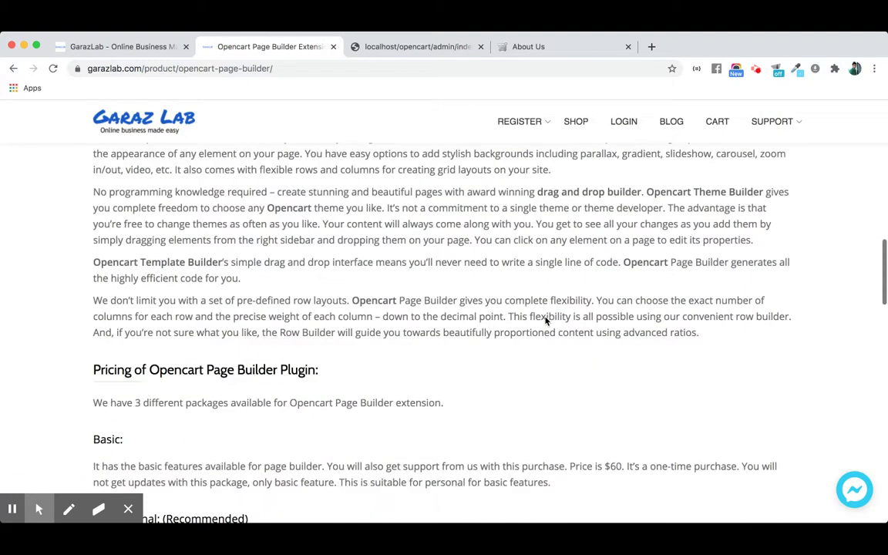
{"action": "scroll", "coordinate": [545, 320], "scroll_direction": "down", "scroll_amount": 1}
{"action": "scroll", "coordinate": [545, 318], "scroll_direction": "down", "scroll_amount": 3}
{"action": "scroll", "coordinate": [545, 317], "scroll_direction": "down", "scroll_amount": 3}
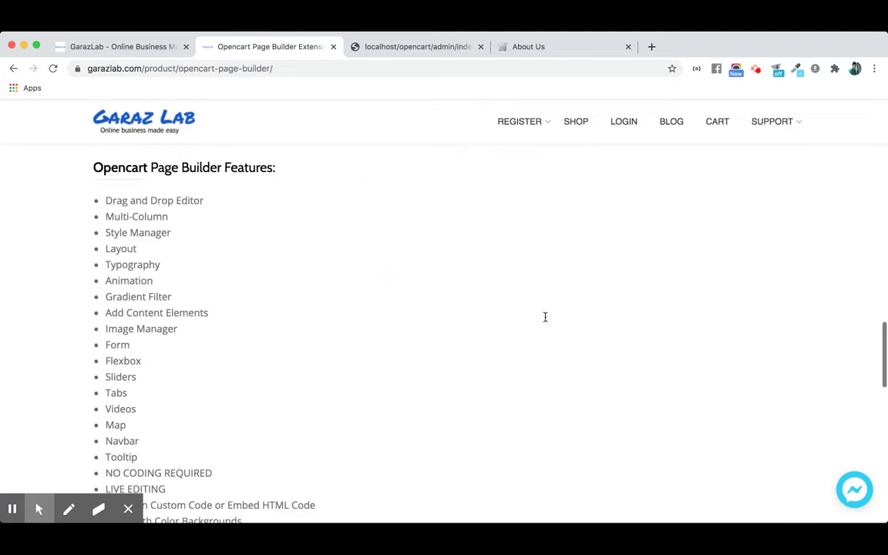
{"action": "scroll", "coordinate": [207, 424], "scroll_direction": "down", "scroll_amount": 3}
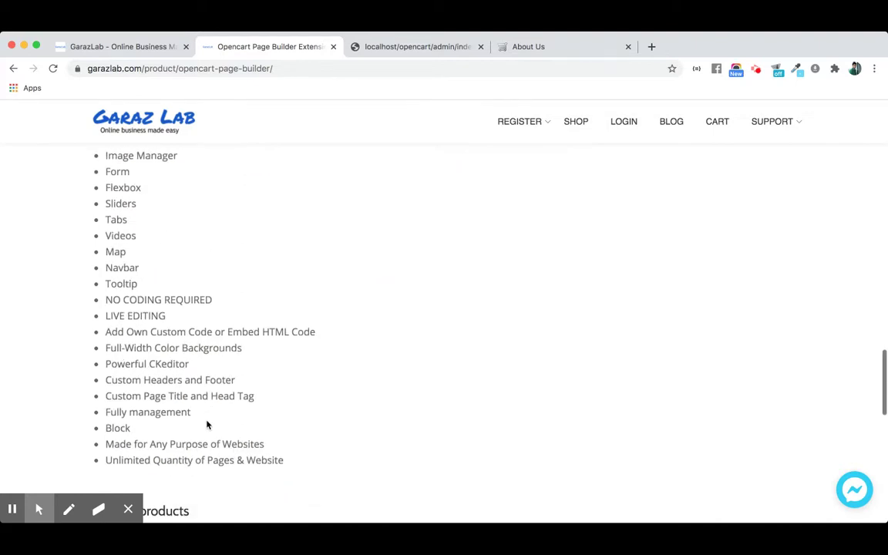
{"action": "scroll", "coordinate": [206, 425], "scroll_direction": "down", "scroll_amount": 4}
Scroll back up to the top of the $60.00 product page
{"action": "scroll", "coordinate": [206, 424], "scroll_direction": "up", "scroll_amount": 1}
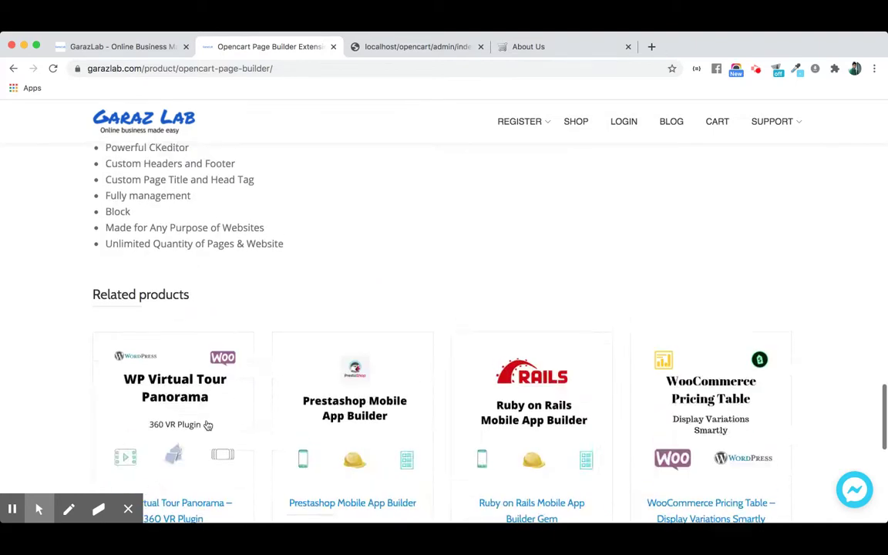
{"action": "scroll", "coordinate": [207, 426], "scroll_direction": "up", "scroll_amount": 5}
{"action": "scroll", "coordinate": [206, 426], "scroll_direction": "up", "scroll_amount": 2}
{"action": "scroll", "coordinate": [207, 426], "scroll_direction": "up", "scroll_amount": 1}
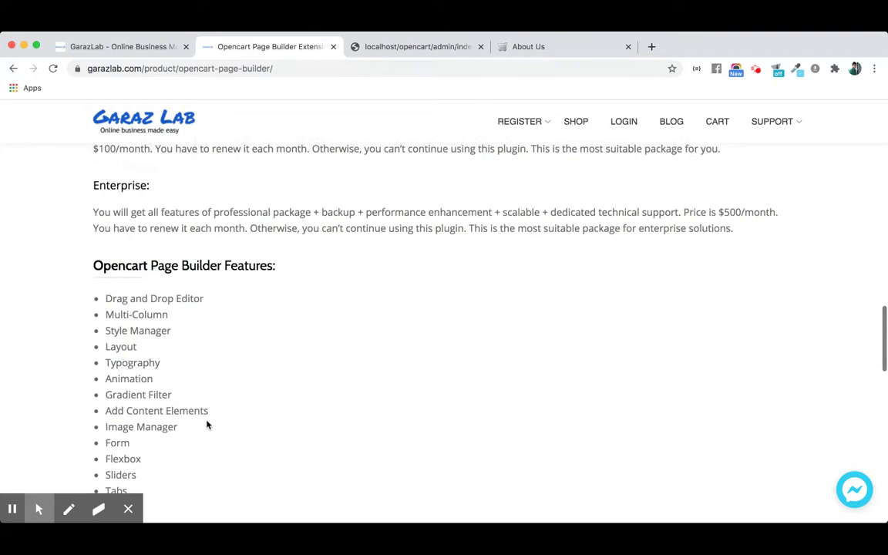
{"action": "scroll", "coordinate": [207, 424], "scroll_direction": "up", "scroll_amount": 4}
{"action": "scroll", "coordinate": [207, 424], "scroll_direction": "up", "scroll_amount": 2}
{"action": "scroll", "coordinate": [206, 424], "scroll_direction": "up", "scroll_amount": 5}
{"action": "scroll", "coordinate": [207, 422], "scroll_direction": "up", "scroll_amount": 5}
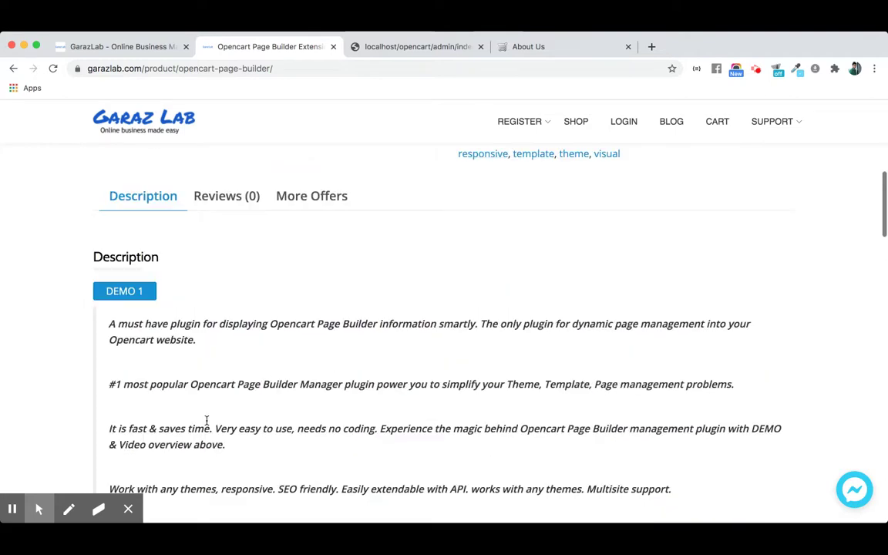
{"action": "scroll", "coordinate": [207, 420], "scroll_direction": "up", "scroll_amount": 3}
{"action": "scroll", "coordinate": [206, 422], "scroll_direction": "up", "scroll_amount": 4}
{"action": "scroll", "coordinate": [206, 424], "scroll_direction": "up", "scroll_amount": 2}
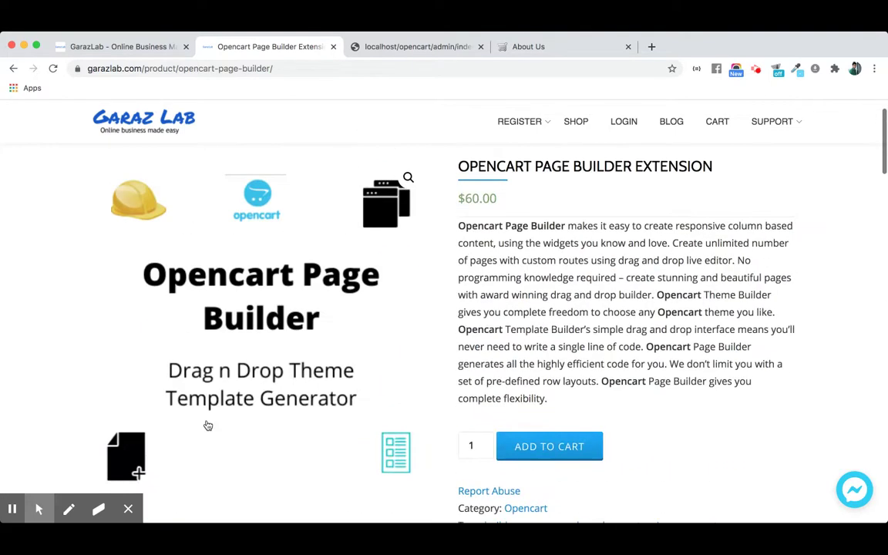
{"action": "scroll", "coordinate": [207, 425], "scroll_direction": "up", "scroll_amount": 2}
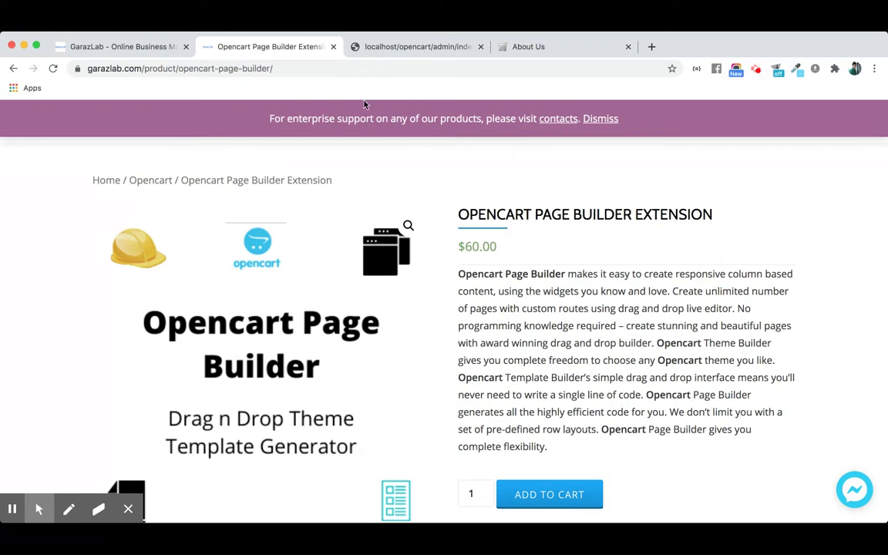
Return from the About Us edit page to the Extension Installer with opencart-page-builder.ocmod.zip in history
{"action": "left_click", "coordinate": [426, 49]}
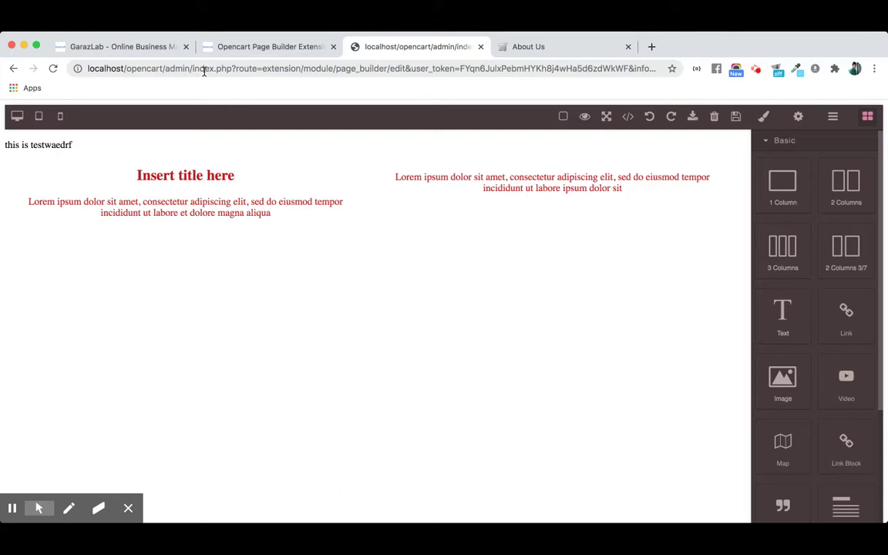
{"action": "left_click", "coordinate": [14, 69]}
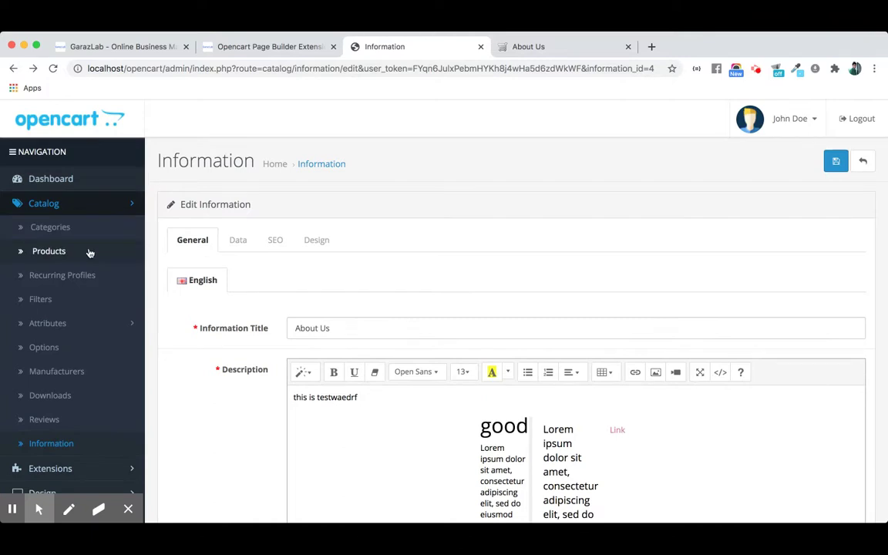
{"action": "scroll", "coordinate": [76, 359], "scroll_direction": "down", "scroll_amount": 3}
{"action": "left_click", "coordinate": [72, 360]}
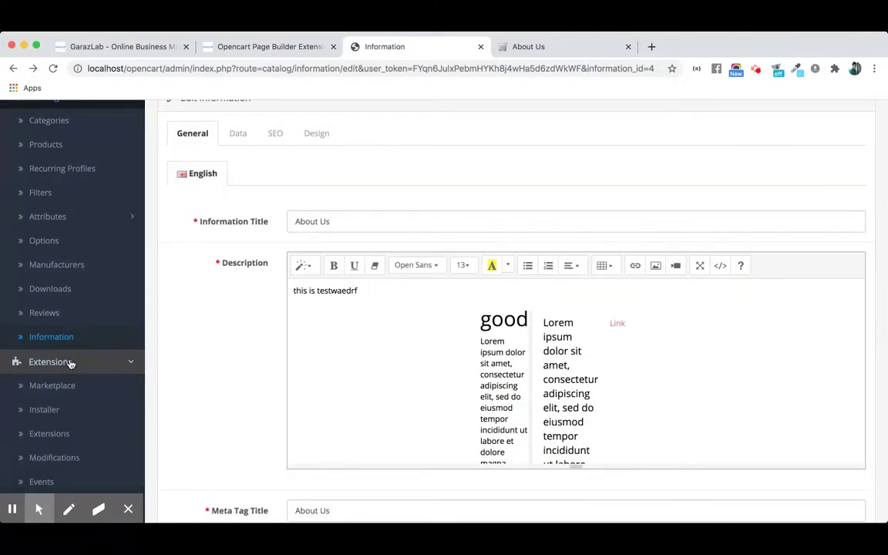
{"action": "left_click", "coordinate": [63, 409]}
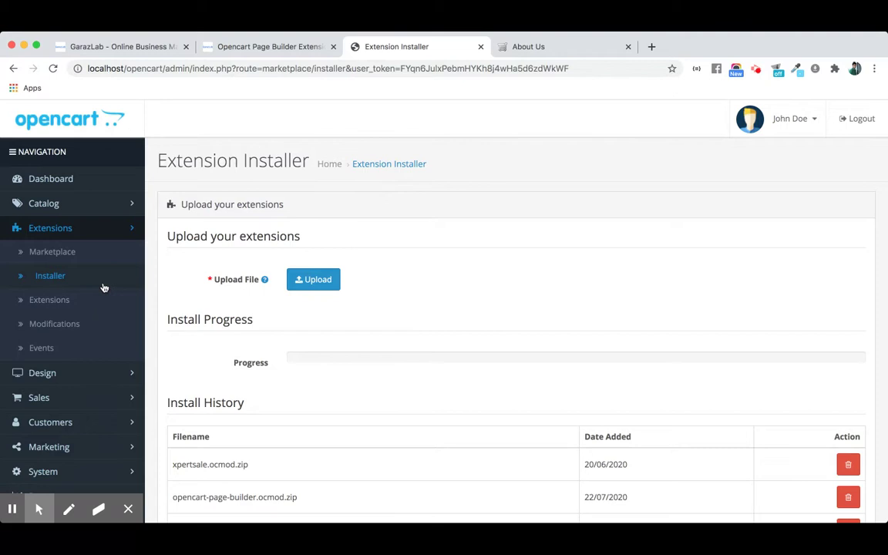
View the Modifications list showing GarazLab's Opencart Page Builder modification enabled
{"action": "left_click", "coordinate": [72, 325]}
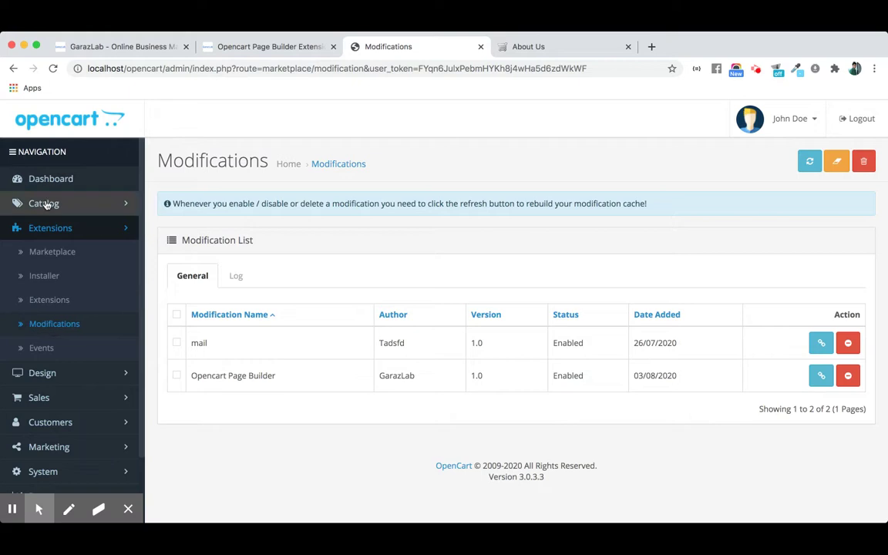
{"action": "left_click", "coordinate": [47, 203]}
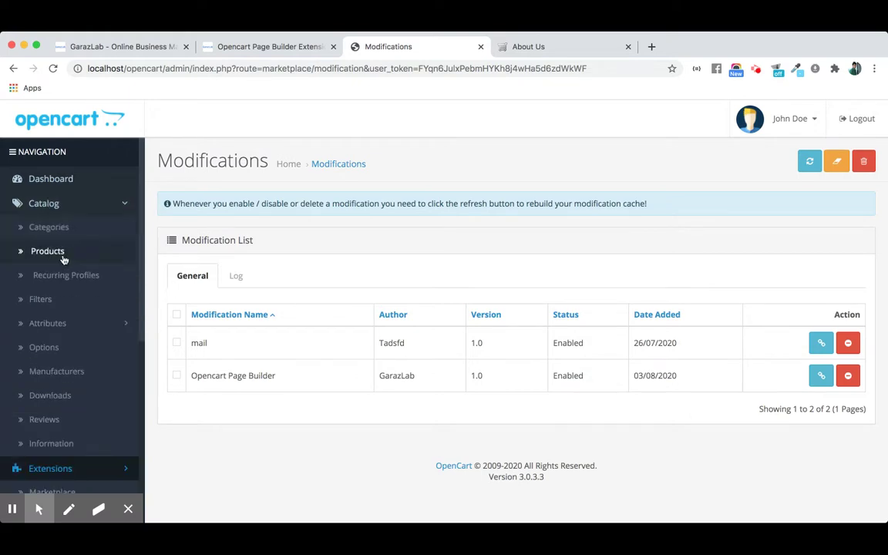
Edit the About Us page from Catalog > Information and show its Design tab
{"action": "left_click", "coordinate": [51, 444]}
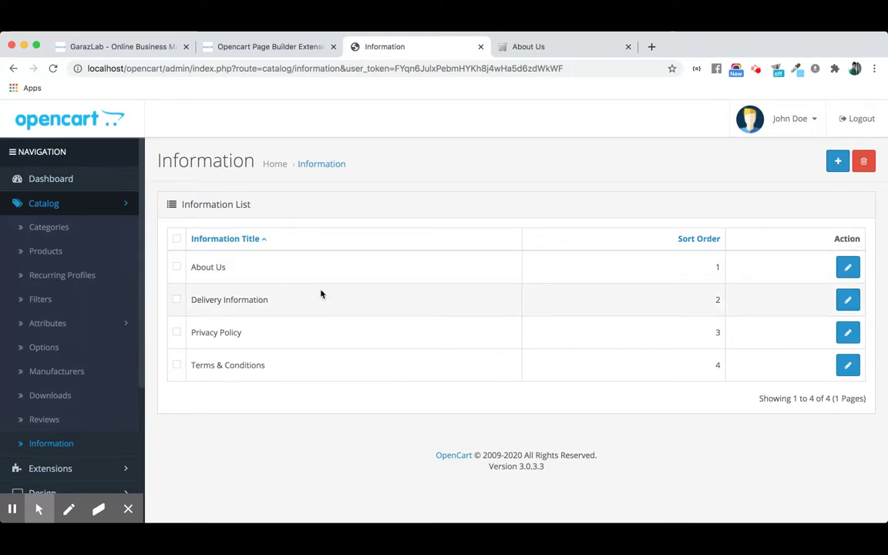
{"action": "left_click", "coordinate": [847, 267]}
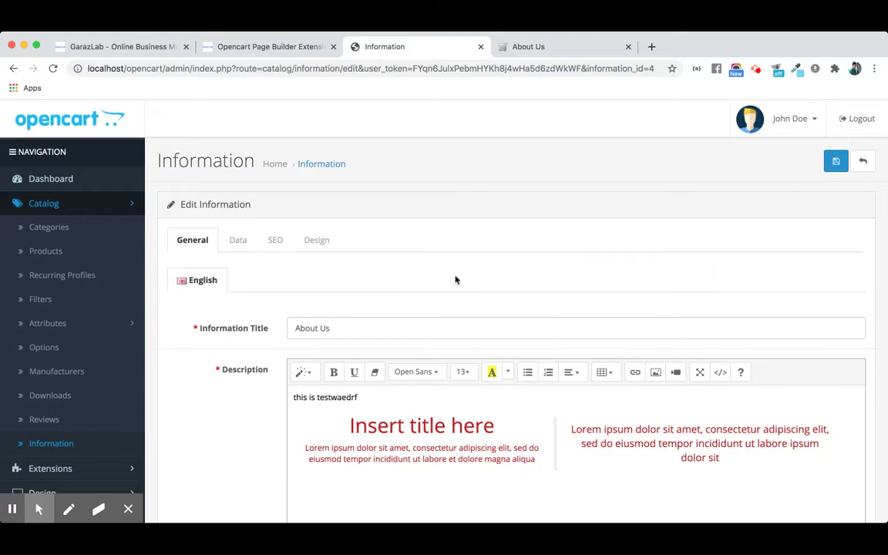
{"action": "left_click", "coordinate": [313, 242]}
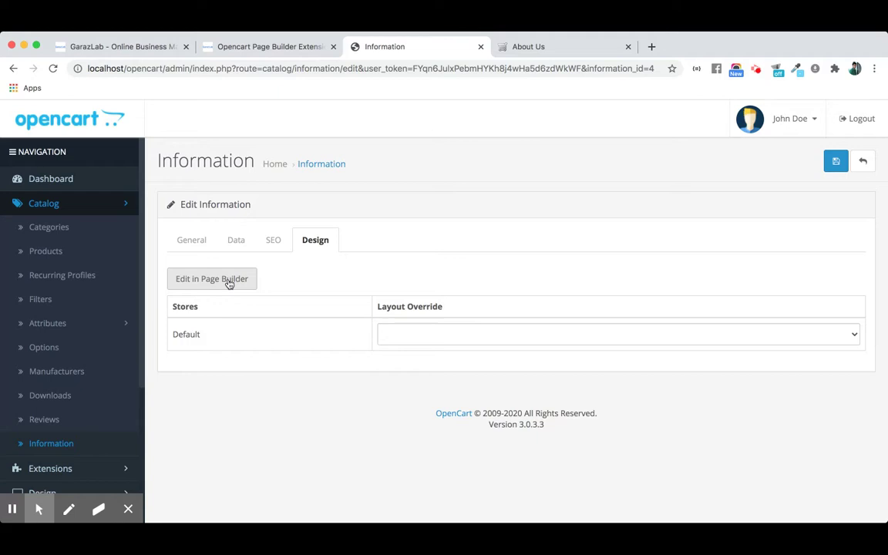
Launch Edit in Page Builder for About Us and browse the Basic blocks panel
{"action": "left_click", "coordinate": [229, 285]}
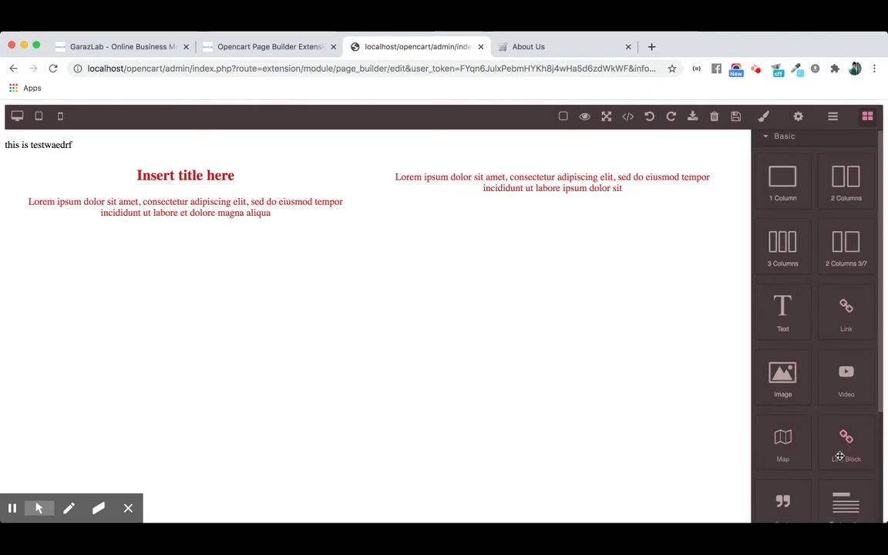
{"action": "scroll", "coordinate": [817, 432], "scroll_direction": "down", "scroll_amount": 2}
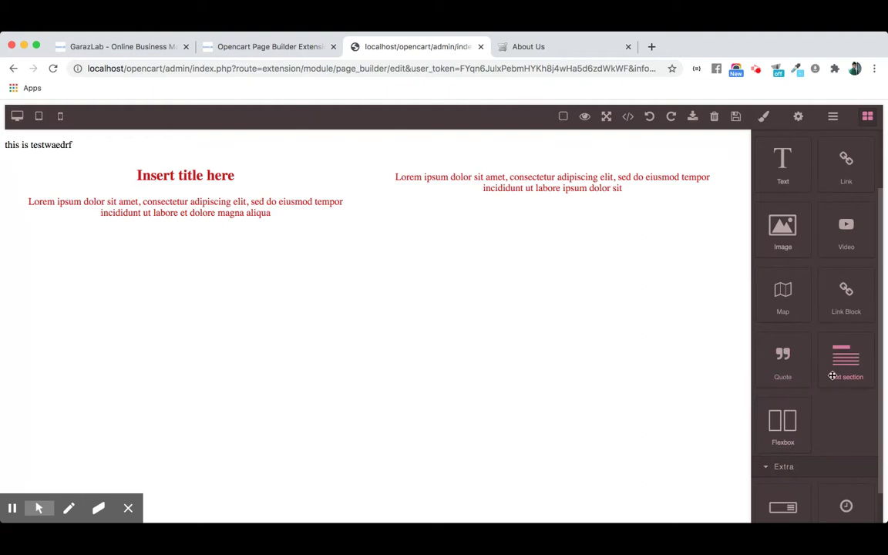
{"action": "scroll", "coordinate": [785, 416], "scroll_direction": "up", "scroll_amount": 1}
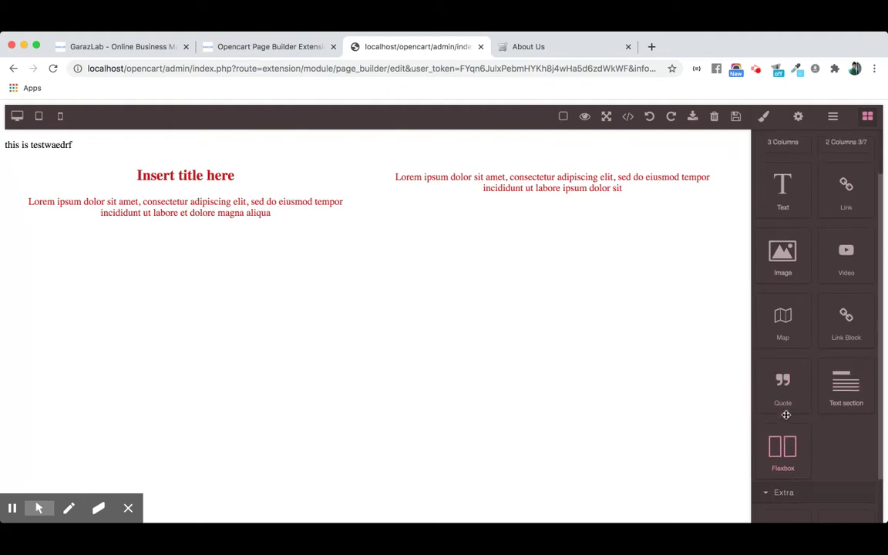
{"action": "scroll", "coordinate": [786, 415], "scroll_direction": "up", "scroll_amount": 2}
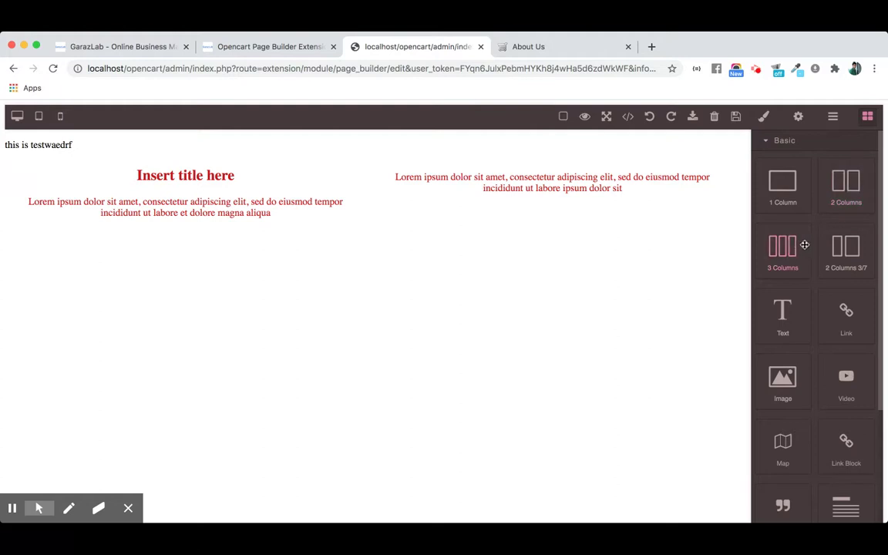
Drag a 3 Columns block below the existing About Us content and select the new row
{"action": "mouse_move", "coordinate": [801, 245]}
{"action": "left_mouse_down"}
{"action": "mouse_move", "coordinate": [580, 269]}
{"action": "mouse_move", "coordinate": [397, 273]}
{"action": "left_mouse_up"}
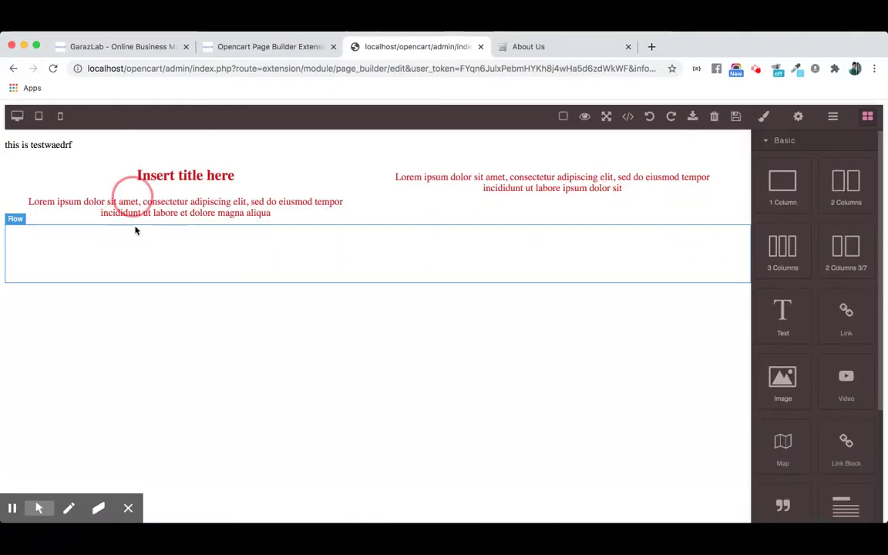
{"action": "left_click", "coordinate": [150, 248]}
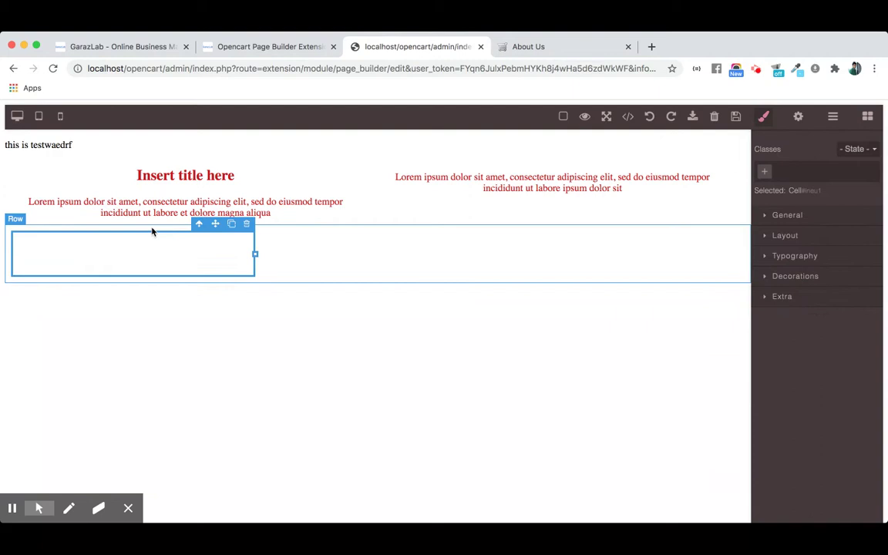
{"action": "left_click", "coordinate": [150, 231]}
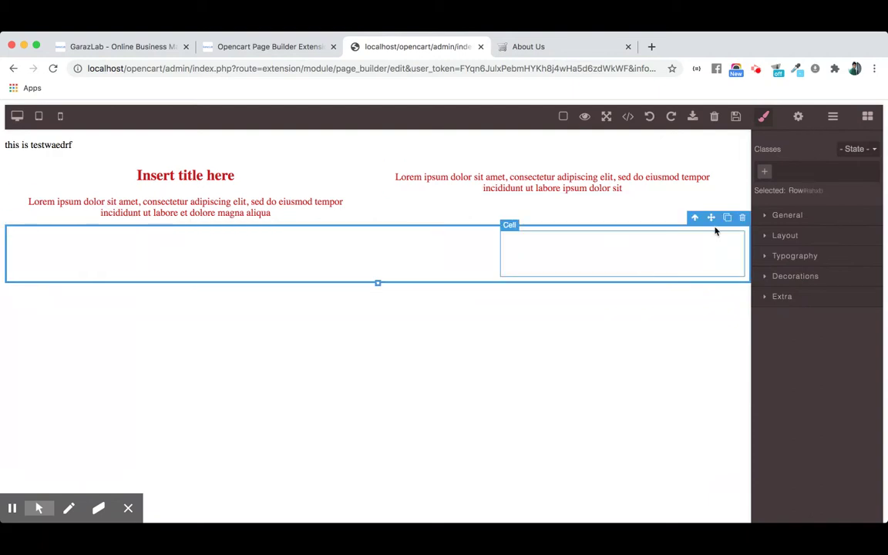
Set the new row's Display to block and check its 10px Layout padding
{"action": "left_click", "coordinate": [788, 216]}
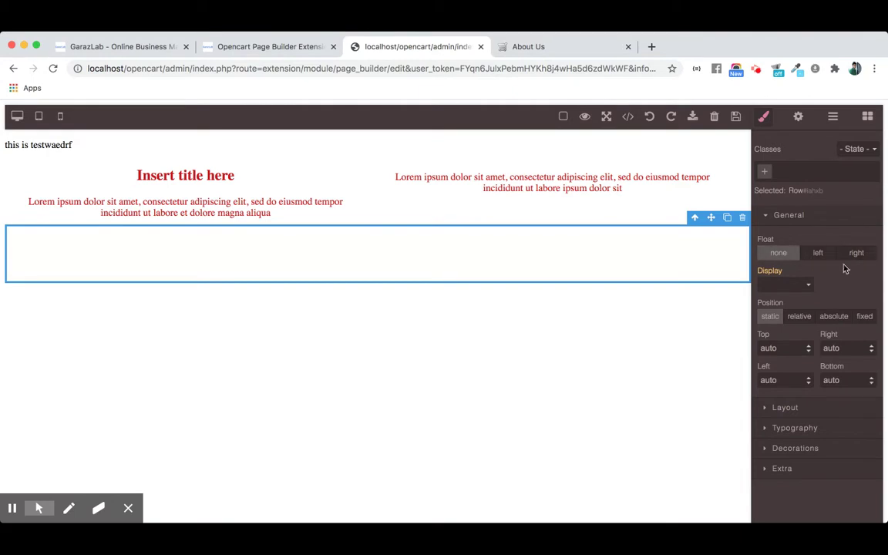
{"action": "mouse_move", "coordinate": [785, 285]}
{"action": "left_click", "coordinate": [795, 286]}
{"action": "left_click", "coordinate": [785, 408]}
{"action": "scroll", "coordinate": [800, 413], "scroll_direction": "down", "scroll_amount": 2}
{"action": "scroll", "coordinate": [800, 414], "scroll_direction": "down", "scroll_amount": 1}
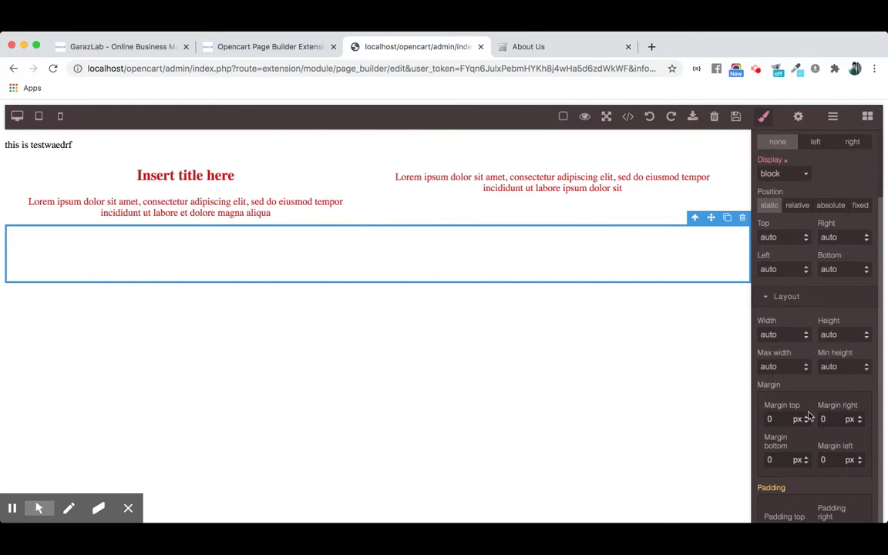
{"action": "scroll", "coordinate": [808, 416], "scroll_direction": "down", "scroll_amount": 5}
{"action": "scroll", "coordinate": [813, 362], "scroll_direction": "down", "scroll_amount": 1}
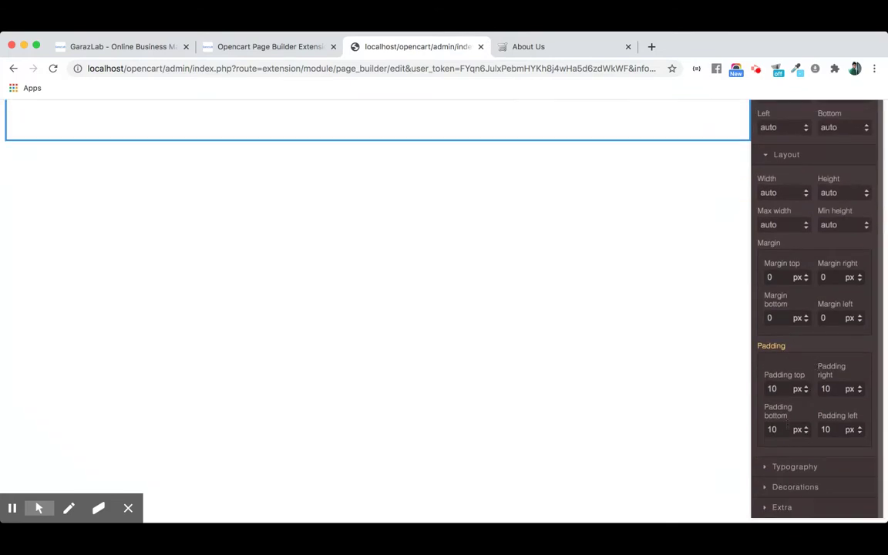
Style the row's typography with Comic Sans font in blue #1a2dc3
{"action": "left_click", "coordinate": [784, 465]}
{"action": "scroll", "coordinate": [783, 465], "scroll_direction": "down", "scroll_amount": 6}
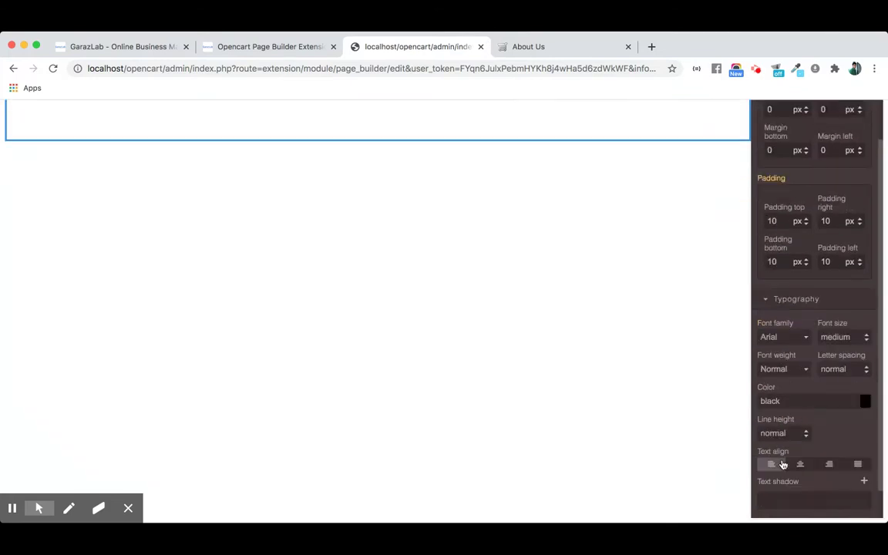
{"action": "scroll", "coordinate": [795, 385], "scroll_direction": "down", "scroll_amount": 1}
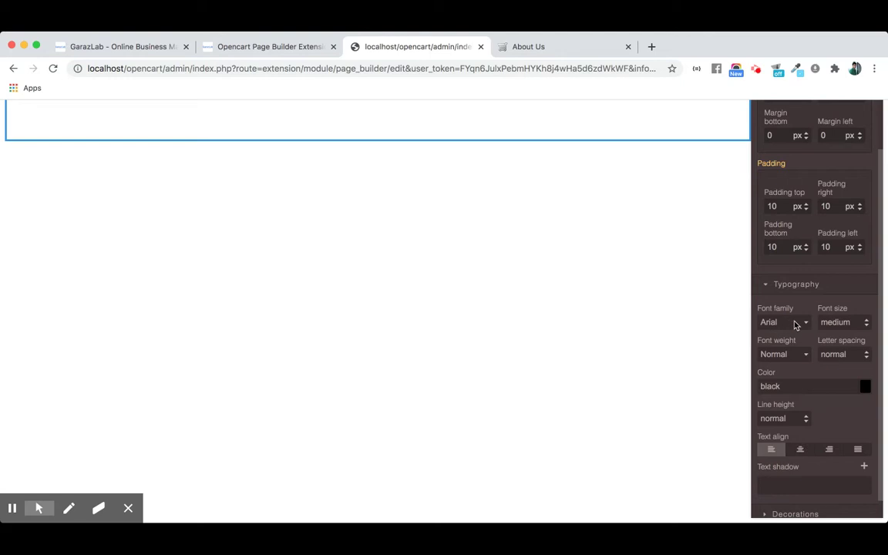
{"action": "left_click", "coordinate": [799, 357]}
{"action": "left_click", "coordinate": [866, 390]}
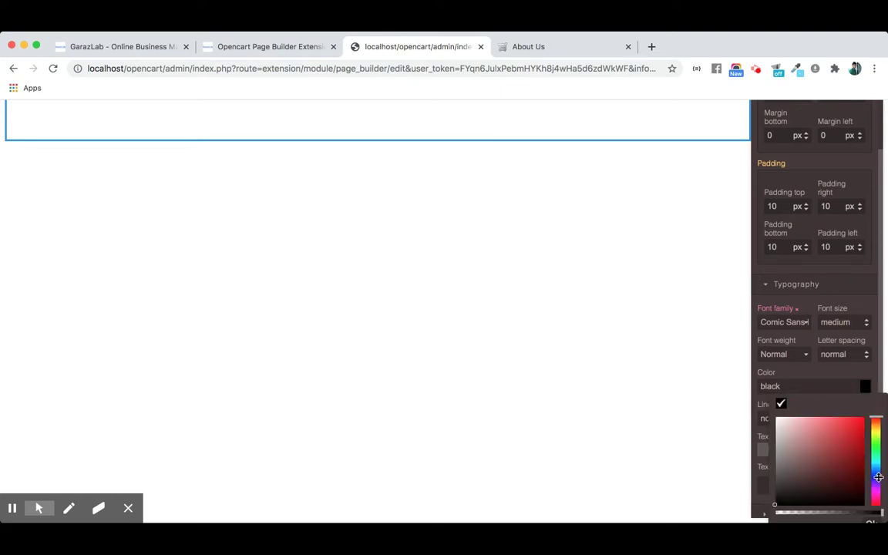
{"action": "left_click", "coordinate": [875, 473]}
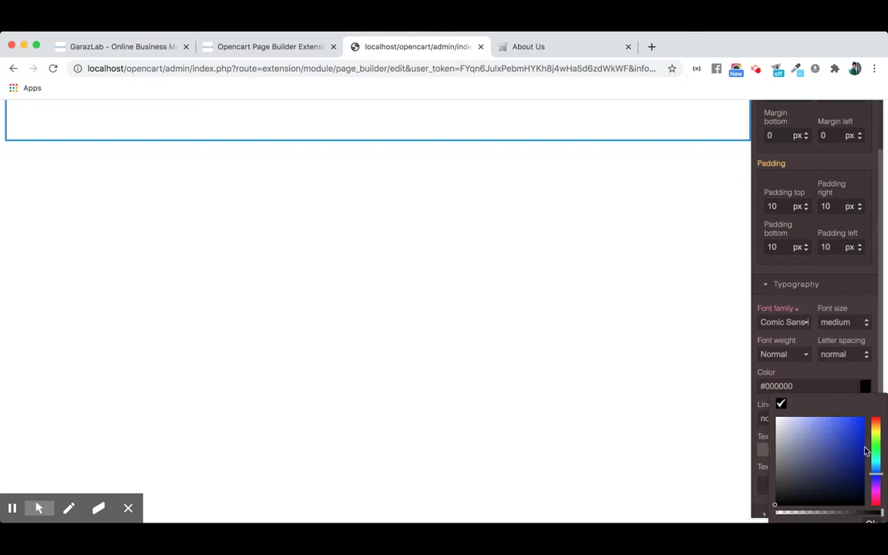
{"action": "left_click", "coordinate": [852, 437]}
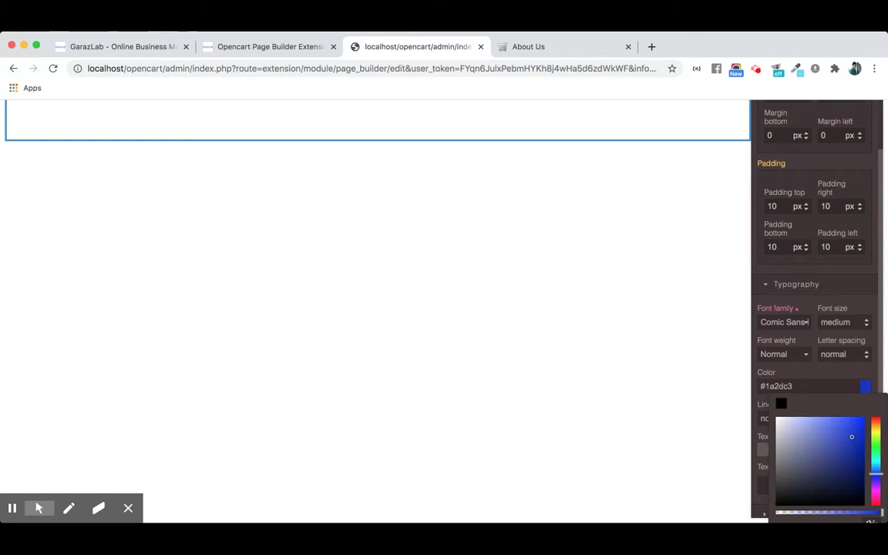
{"action": "left_click", "coordinate": [702, 386]}
{"action": "scroll", "coordinate": [810, 381], "scroll_direction": "down", "scroll_amount": 1}
{"action": "scroll", "coordinate": [810, 380], "scroll_direction": "down", "scroll_amount": 1}
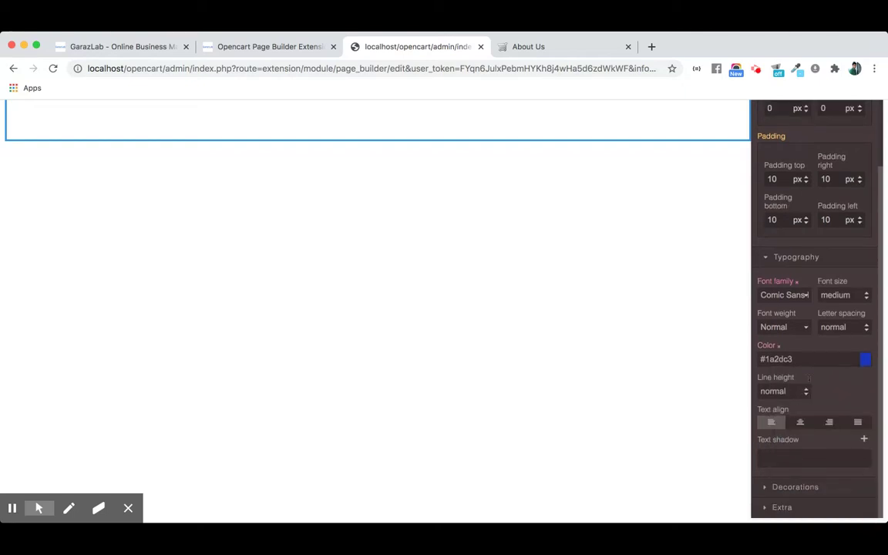
Left-align the row's text and review its border radius, border, background and gradient decorations
{"action": "left_click", "coordinate": [772, 422]}
{"action": "left_click", "coordinate": [799, 488]}
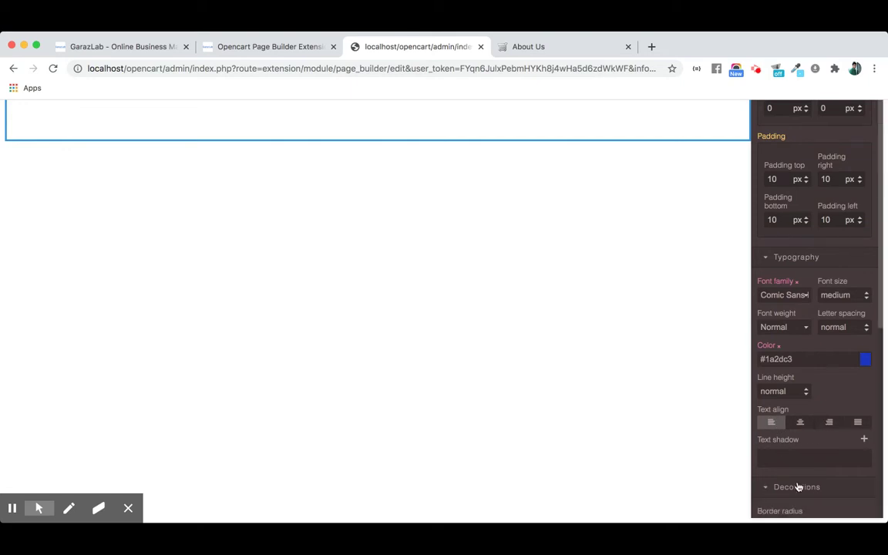
{"action": "scroll", "coordinate": [799, 486], "scroll_direction": "down", "scroll_amount": 5}
{"action": "scroll", "coordinate": [799, 486], "scroll_direction": "down", "scroll_amount": 5}
{"action": "scroll", "coordinate": [810, 462], "scroll_direction": "up", "scroll_amount": 1}
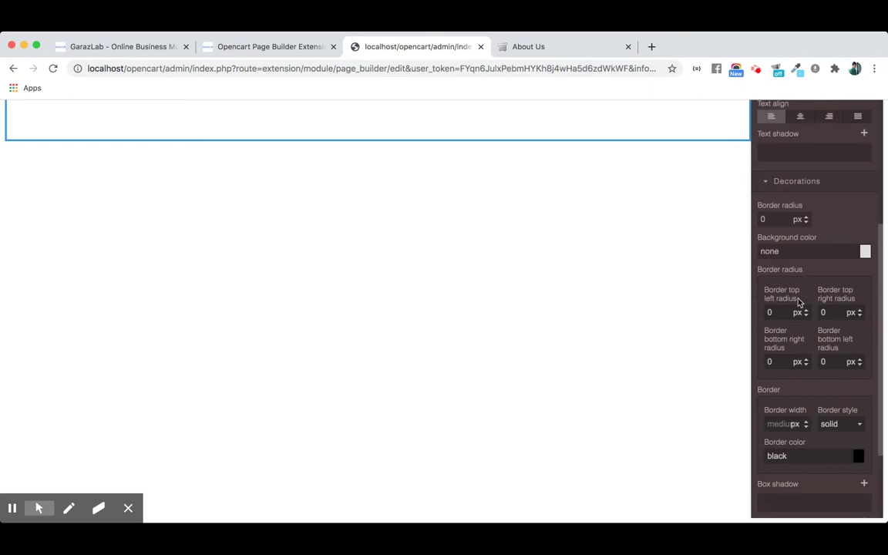
{"action": "scroll", "coordinate": [785, 377], "scroll_direction": "down", "scroll_amount": 1}
{"action": "scroll", "coordinate": [785, 380], "scroll_direction": "down", "scroll_amount": 4}
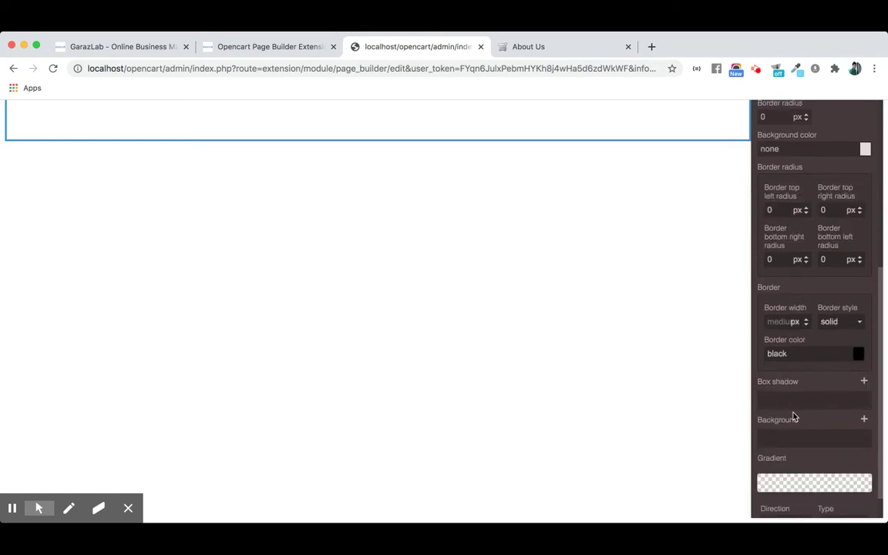
{"action": "scroll", "coordinate": [796, 441], "scroll_direction": "down", "scroll_amount": 2}
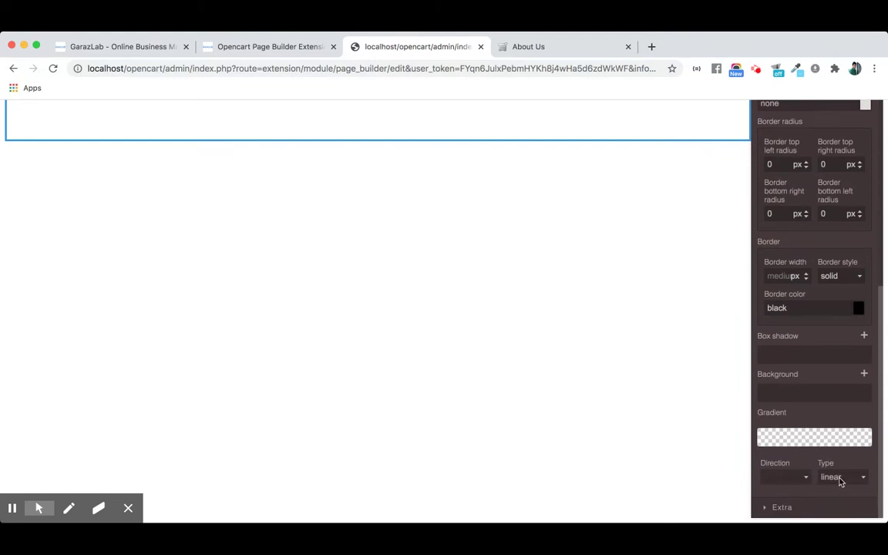
Review the row's Extra transition and transform settings, leaving them at defaults
{"action": "left_click", "coordinate": [809, 507]}
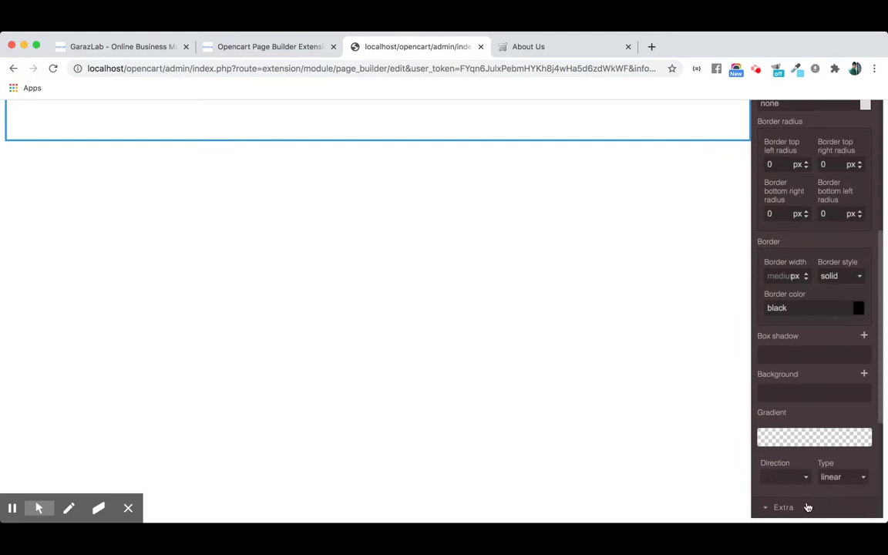
{"action": "scroll", "coordinate": [807, 507], "scroll_direction": "down", "scroll_amount": 3}
{"action": "scroll", "coordinate": [808, 507], "scroll_direction": "down", "scroll_amount": 2}
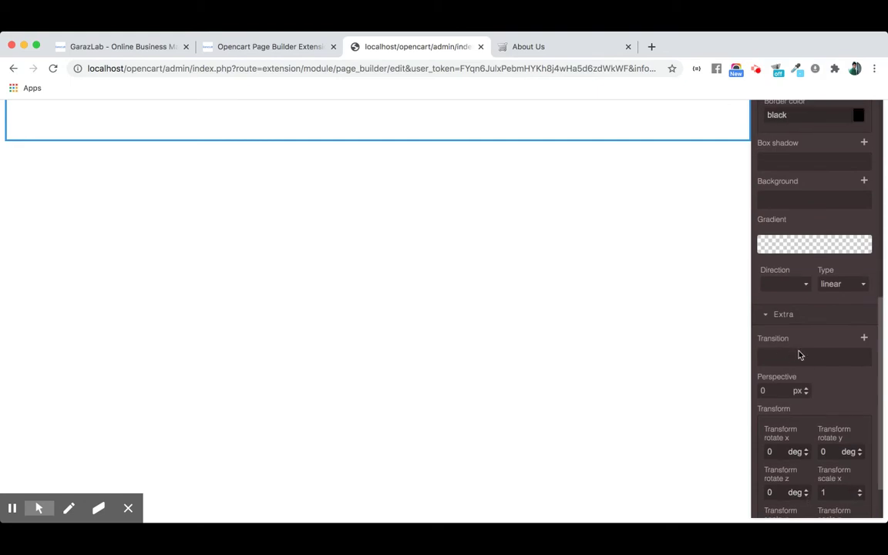
{"action": "scroll", "coordinate": [853, 428], "scroll_direction": "down", "scroll_amount": 2}
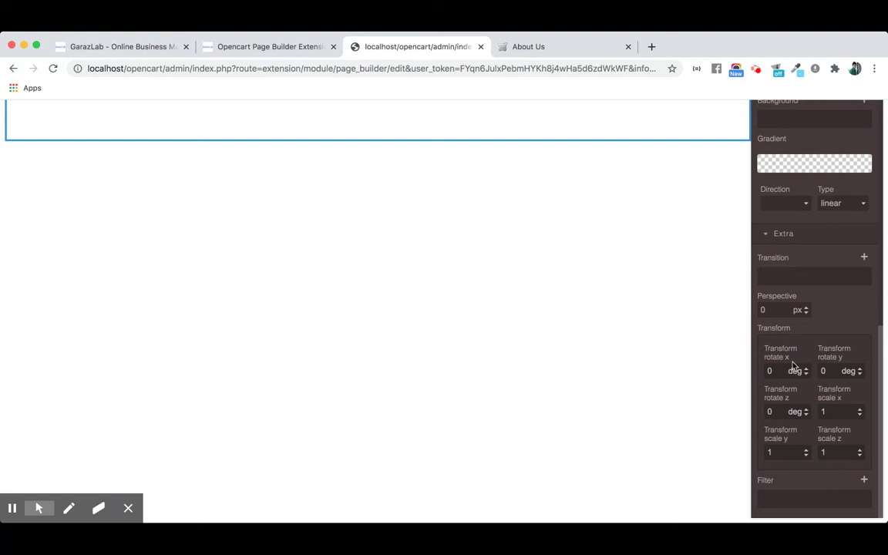
{"action": "scroll", "coordinate": [823, 312], "scroll_direction": "up", "scroll_amount": 1}
{"action": "scroll", "coordinate": [823, 311], "scroll_direction": "up", "scroll_amount": 5}
{"action": "scroll", "coordinate": [823, 311], "scroll_direction": "up", "scroll_amount": 1}
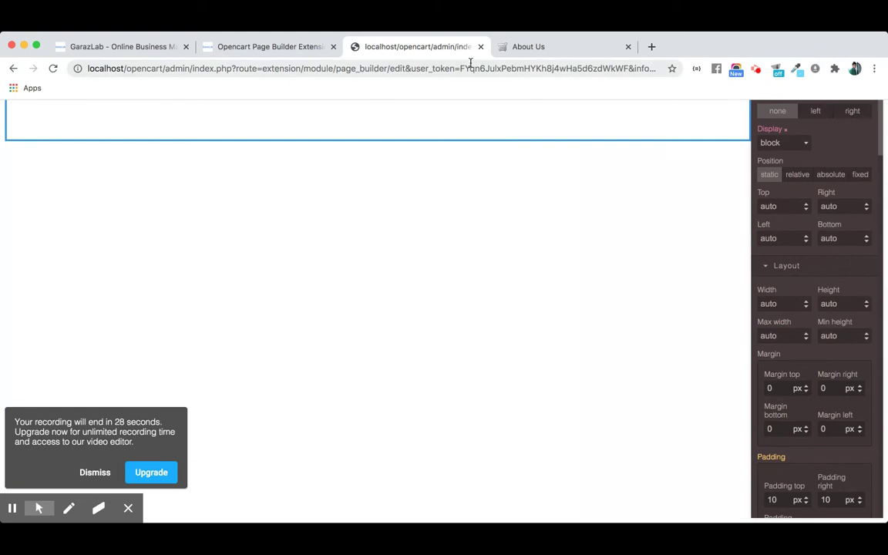
{"action": "scroll", "coordinate": [559, 209], "scroll_direction": "up", "scroll_amount": 3}
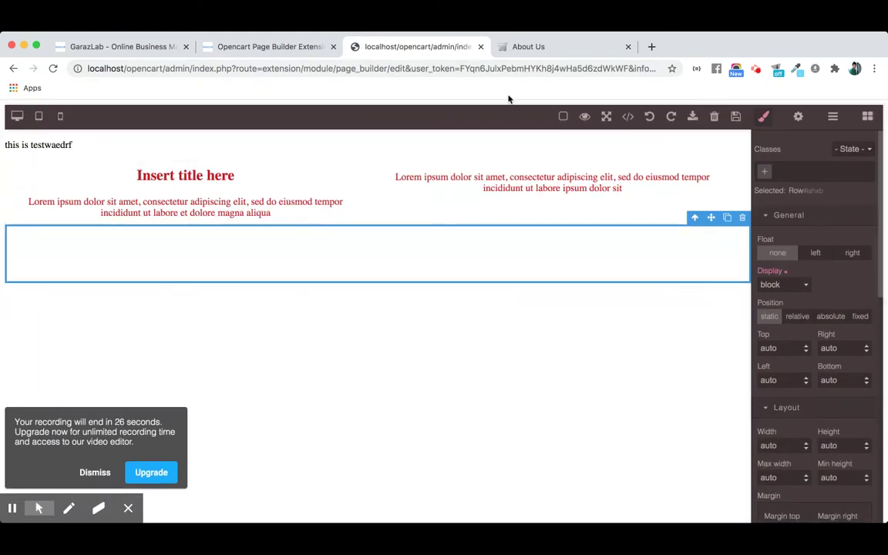
Switch to the live About Us store page and close the developer tools panel
{"action": "left_click", "coordinate": [540, 48]}
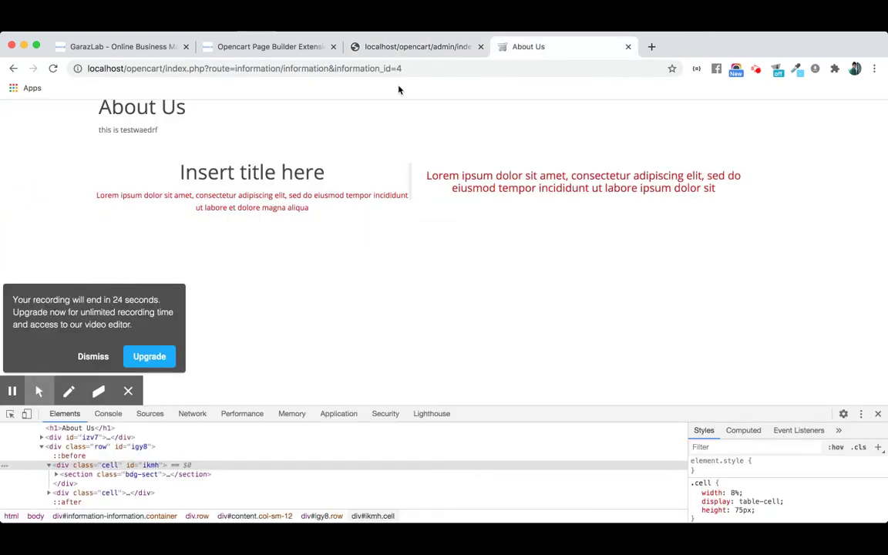
{"action": "scroll", "coordinate": [413, 226], "scroll_direction": "up", "scroll_amount": 4}
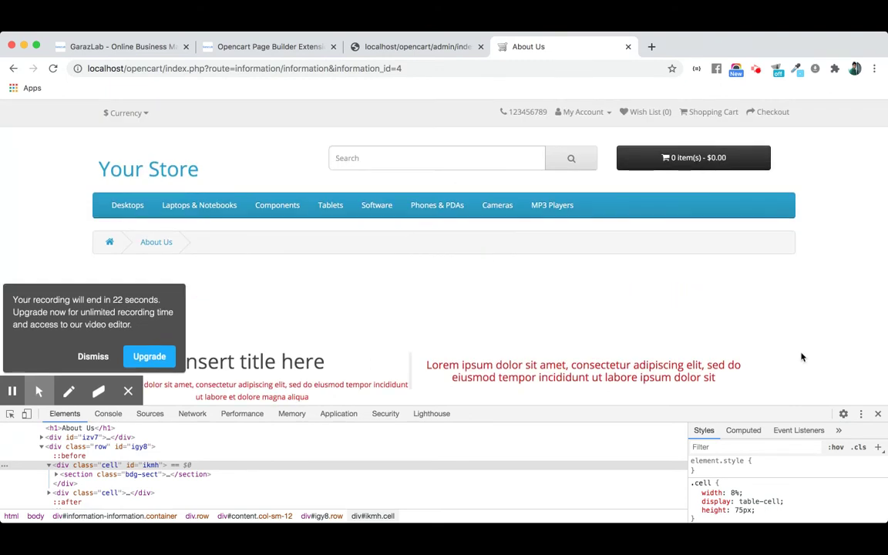
{"action": "key", "text": "super+alt+i"}
Scroll through the About Us page to review the 'Insert title here' heading and two text columns
{"action": "scroll", "coordinate": [520, 310], "scroll_direction": "down", "scroll_amount": 1}
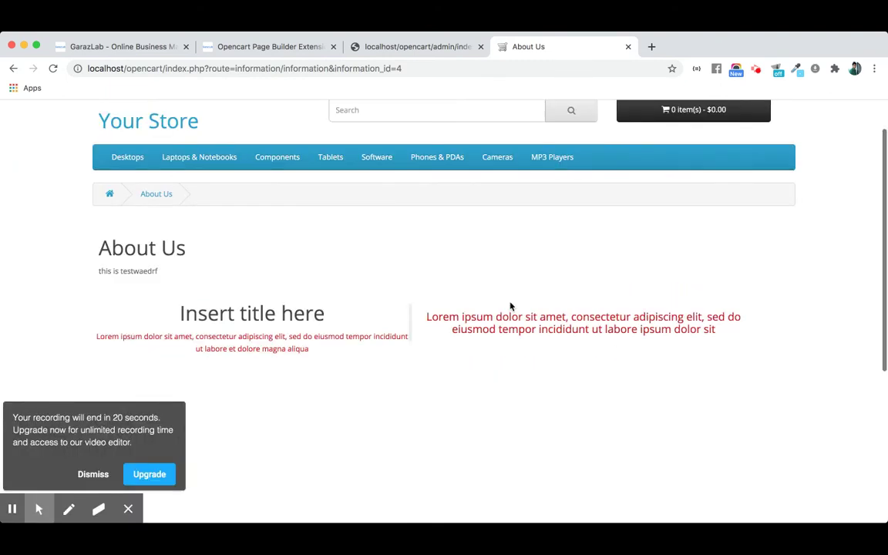
{"action": "scroll", "coordinate": [512, 307], "scroll_direction": "down", "scroll_amount": 1}
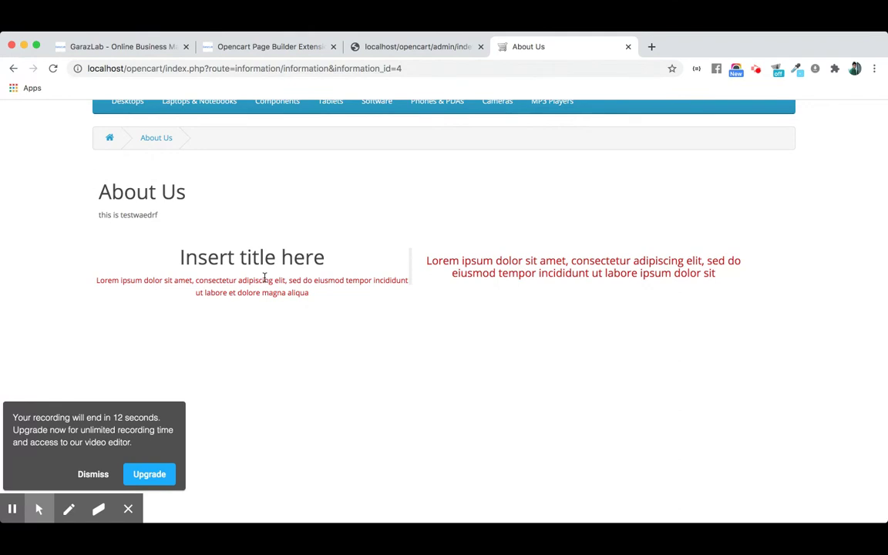
{"action": "scroll", "coordinate": [399, 229], "scroll_direction": "up", "scroll_amount": 3}
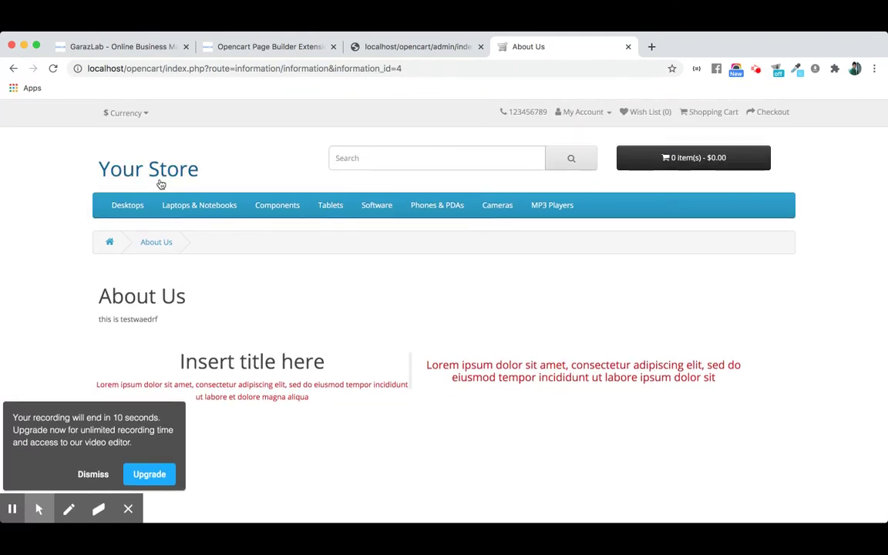
{"action": "scroll", "coordinate": [507, 337], "scroll_direction": "down", "scroll_amount": 2}
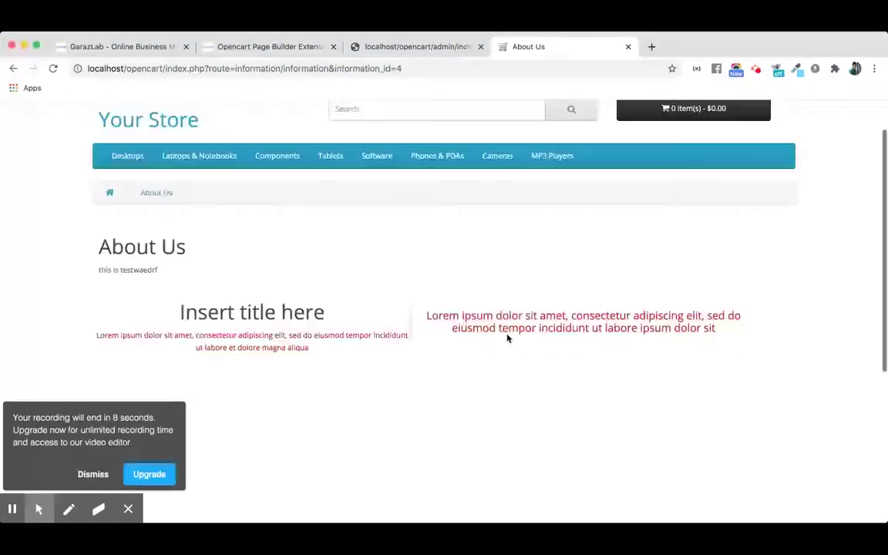
{"action": "scroll", "coordinate": [508, 337], "scroll_direction": "down", "scroll_amount": 1}
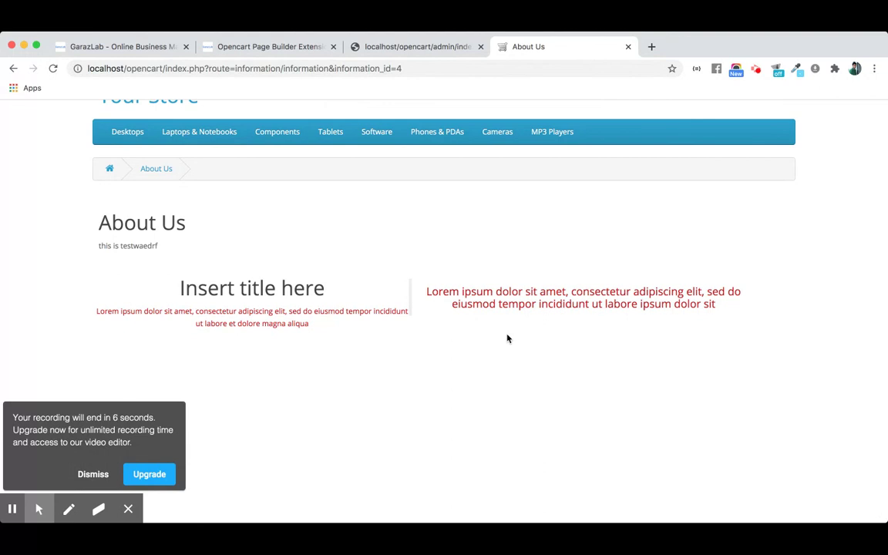